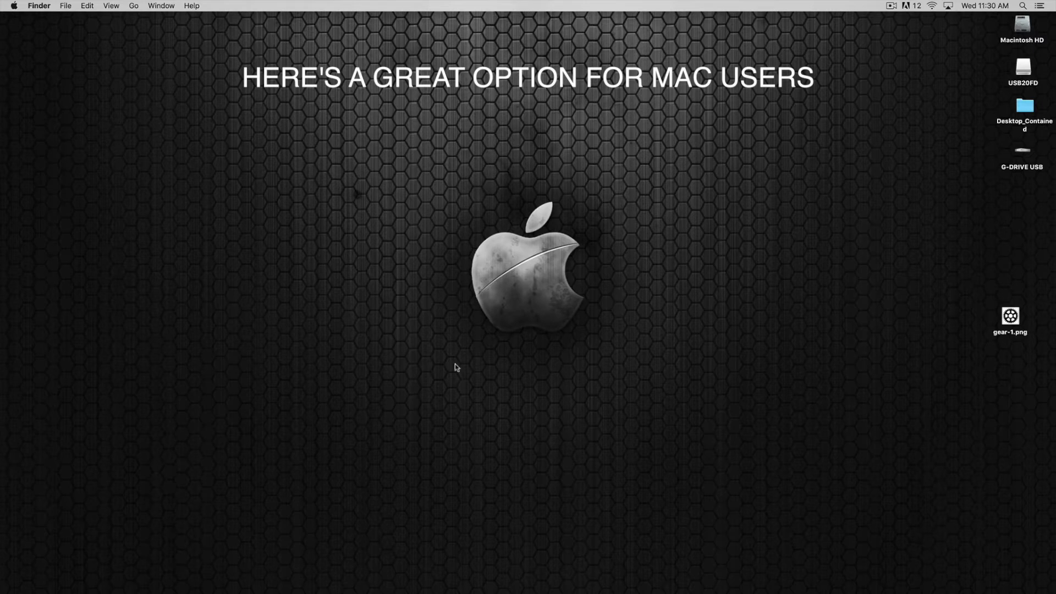
Restore the VirtualBox Manager from the Dock and show the running Windows 10 VM.
{"action": "mouse_move", "coordinate": [567, 591]}
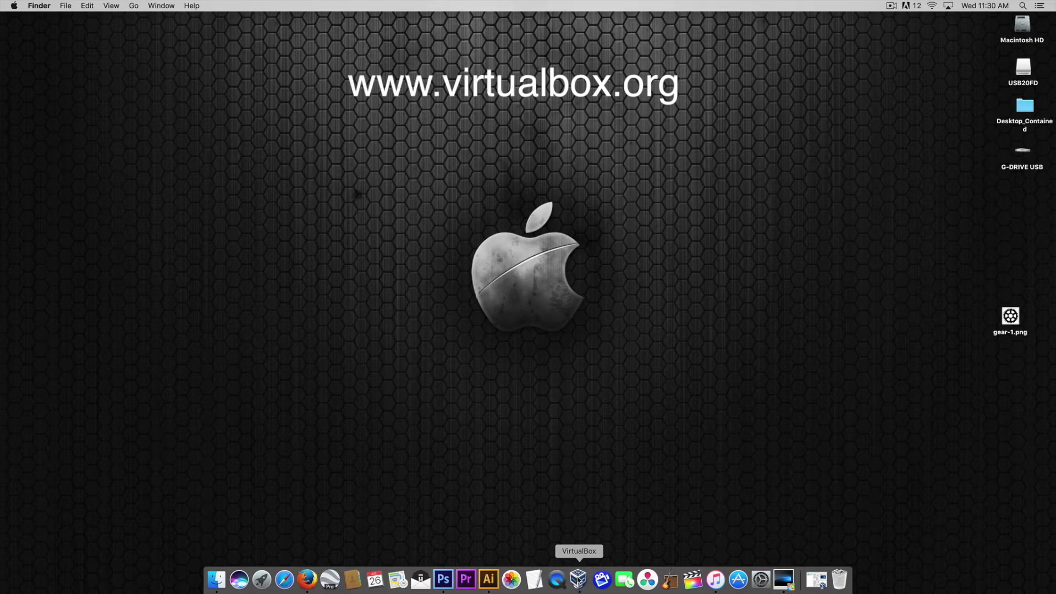
{"action": "left_click", "coordinate": [816, 579]}
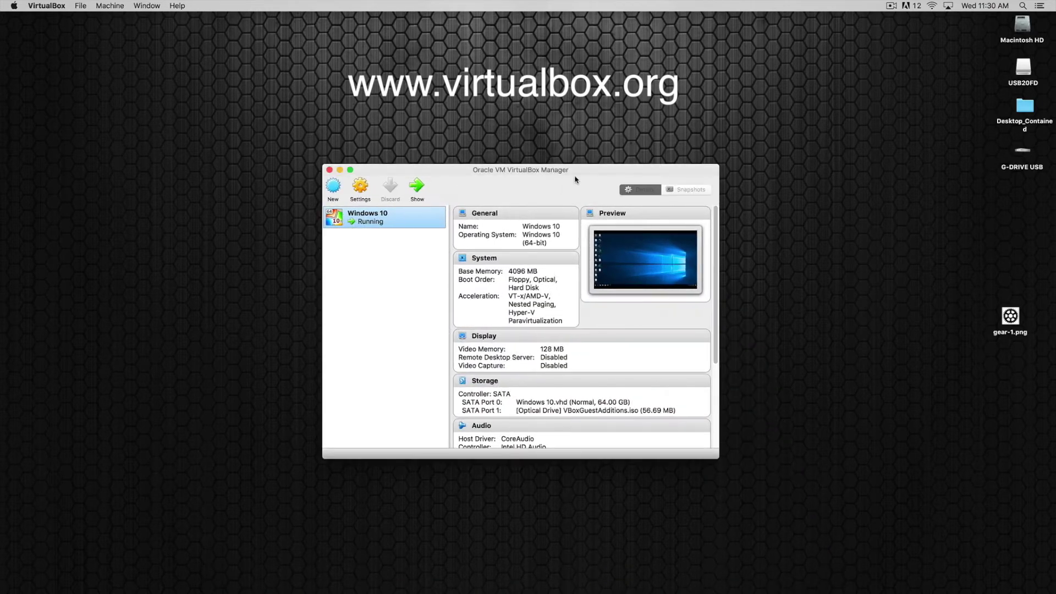
{"action": "left_click_drag", "start_coordinate": [578, 169], "coordinate": [568, 154]}
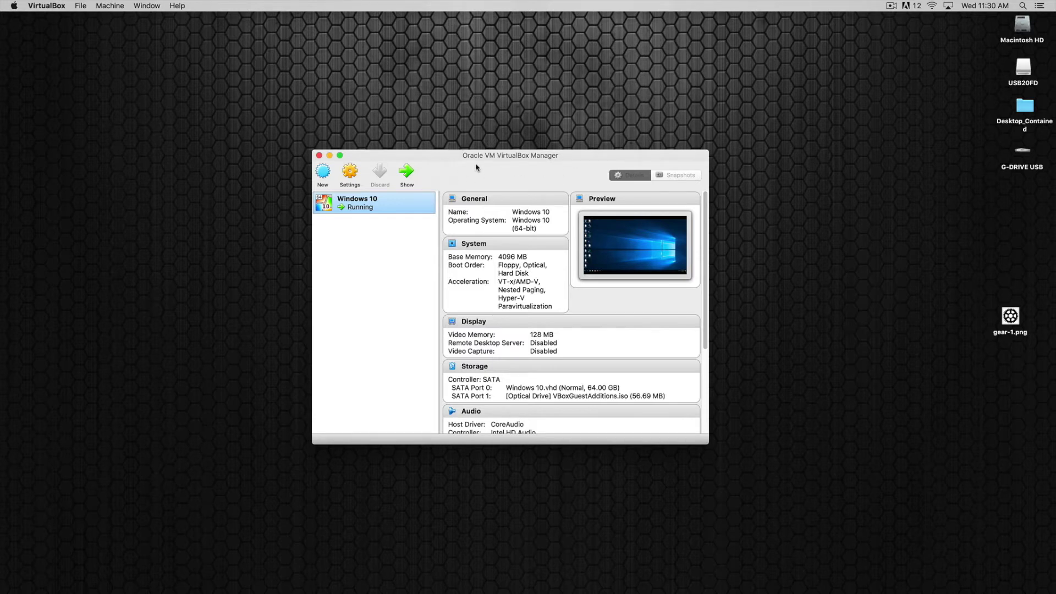
{"action": "left_click", "coordinate": [407, 172]}
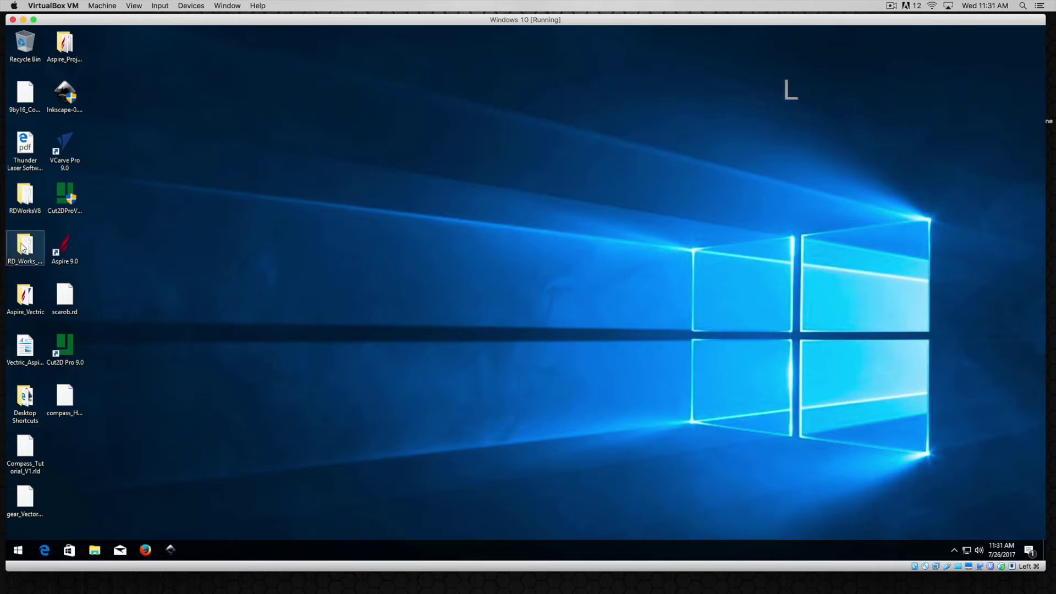
Open the desktop RDWorksV8 folder and launch RDWorksV8.exe from its file list.
{"action": "double_click", "coordinate": [24, 197]}
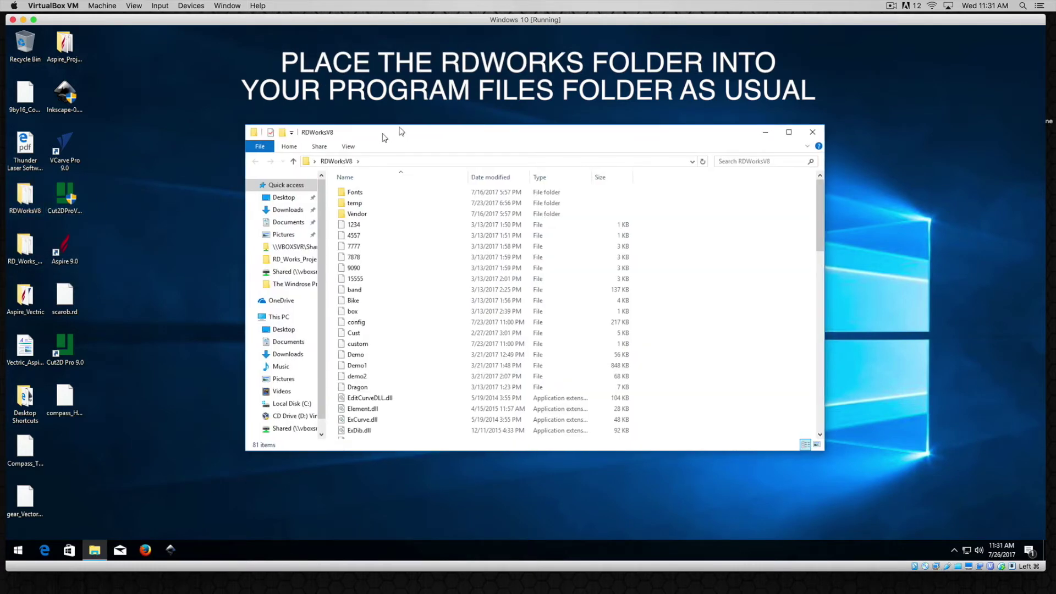
{"action": "left_click_drag", "start_coordinate": [382, 137], "coordinate": [403, 131]}
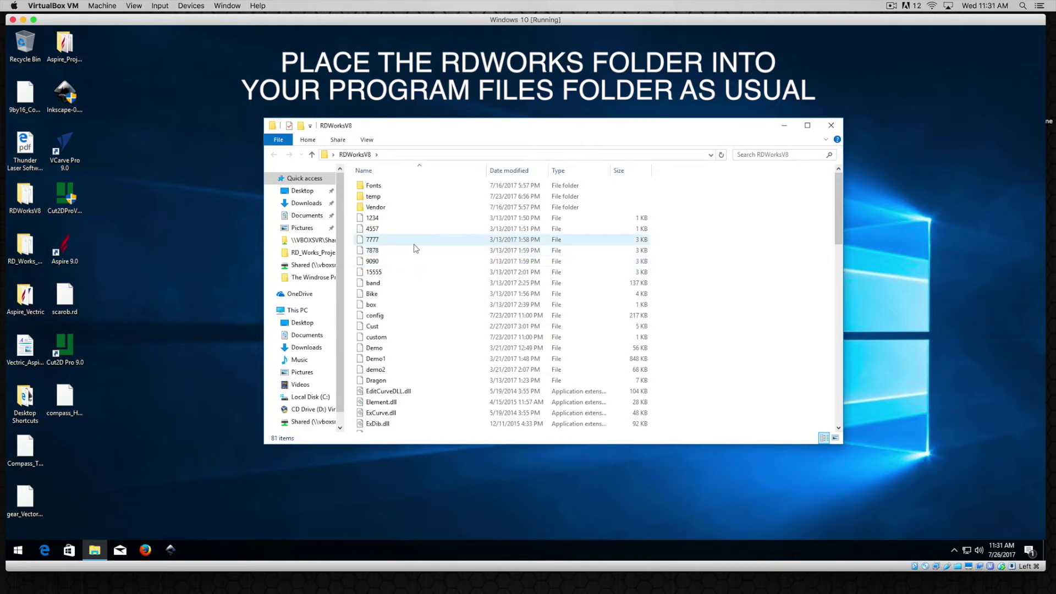
{"action": "scroll", "coordinate": [405, 231], "scroll_direction": "down", "scroll_amount": 1}
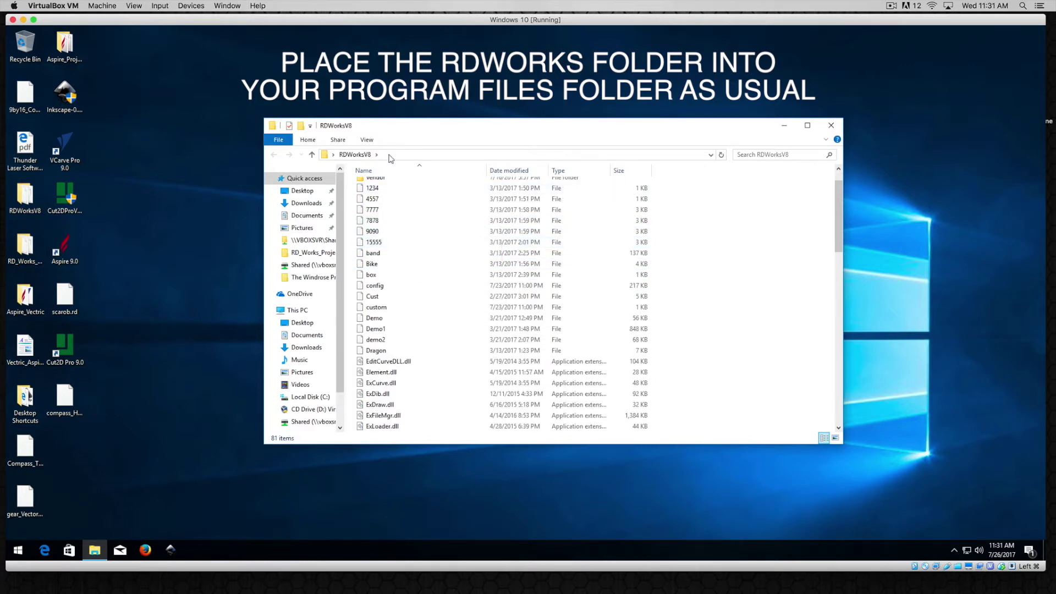
{"action": "scroll", "coordinate": [411, 237], "scroll_direction": "down", "scroll_amount": 2}
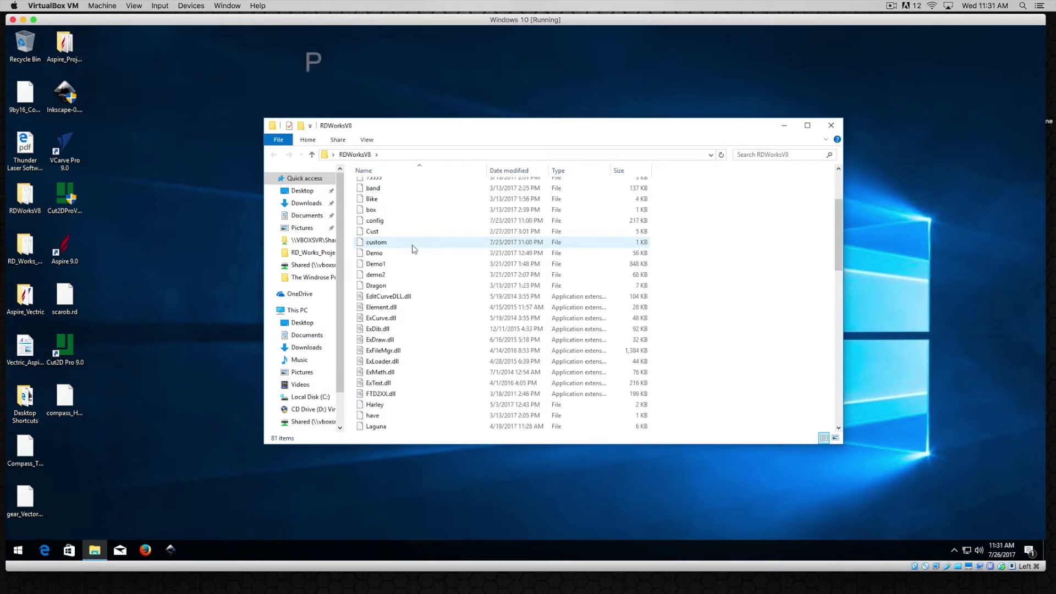
{"action": "scroll", "coordinate": [413, 253], "scroll_direction": "down", "scroll_amount": 6}
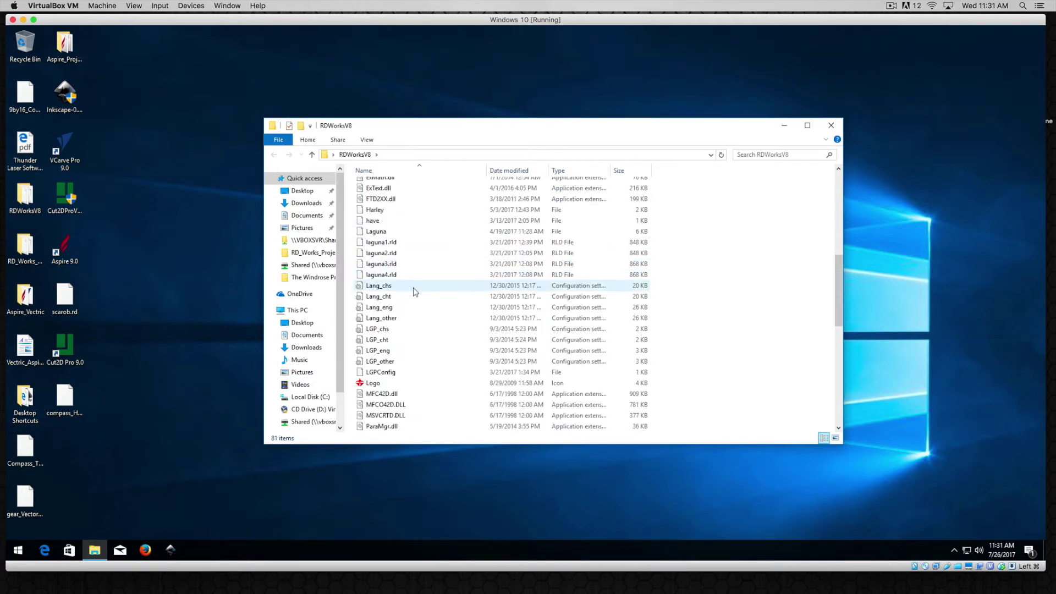
{"action": "scroll", "coordinate": [413, 291], "scroll_direction": "down", "scroll_amount": 3}
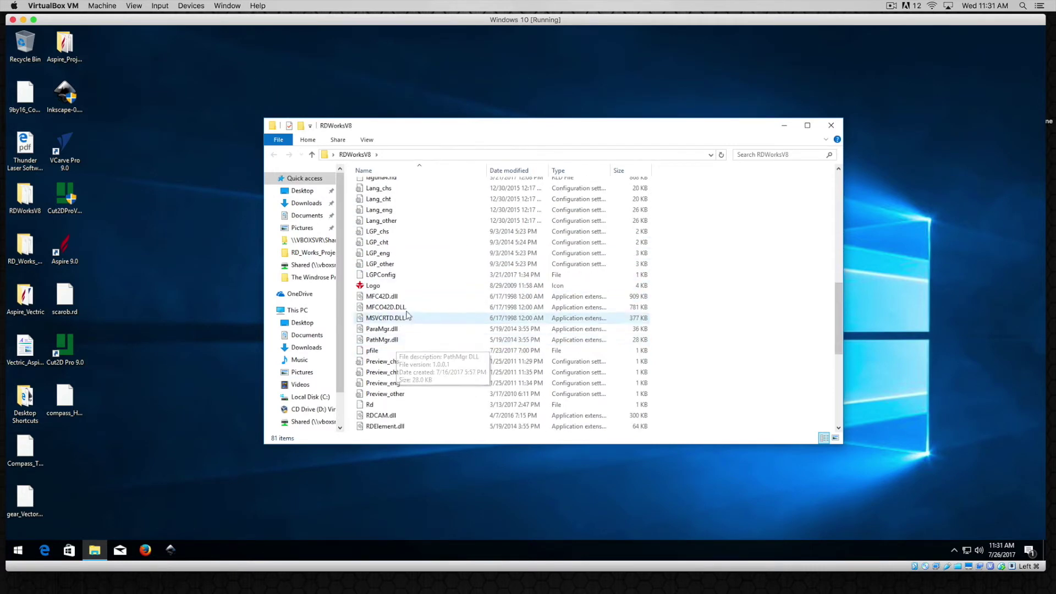
{"action": "scroll", "coordinate": [408, 319], "scroll_direction": "down", "scroll_amount": 3}
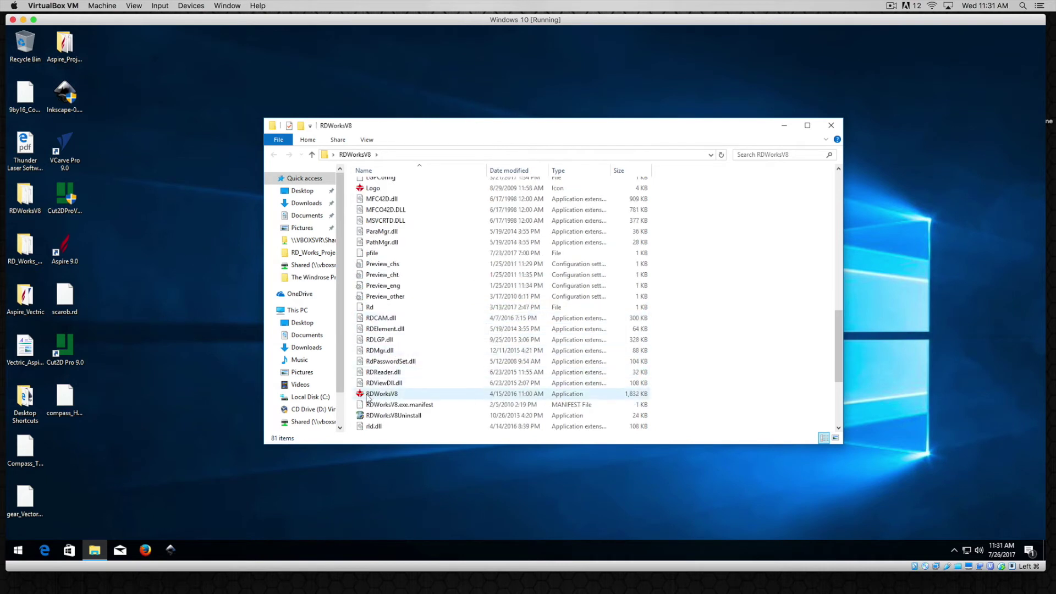
{"action": "left_click", "coordinate": [381, 394]}
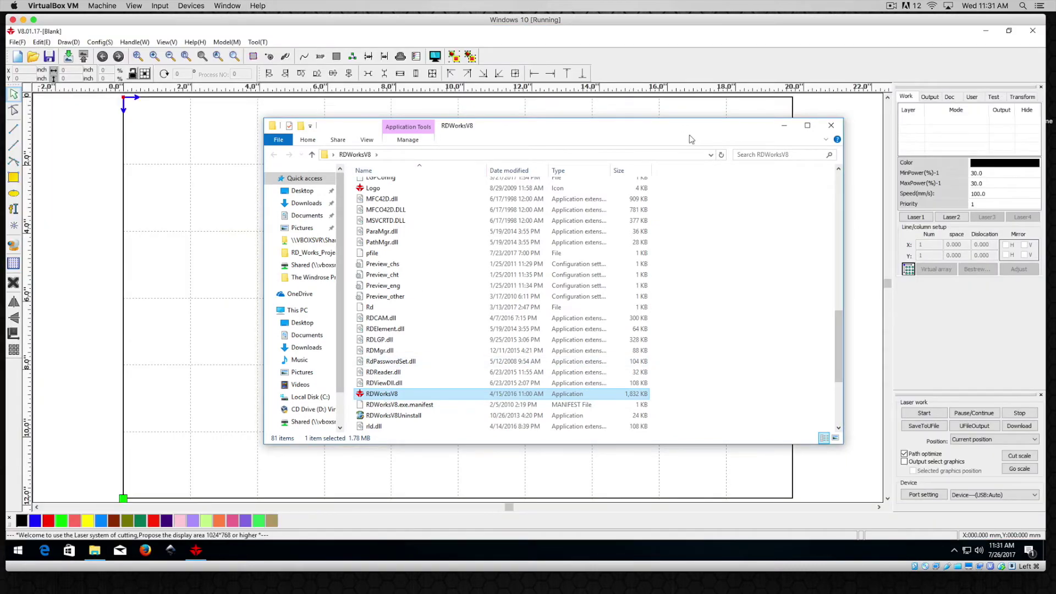
Close File Explorer and zoom and pan to see the whole blank RDWorks canvas.
{"action": "left_click", "coordinate": [831, 126]}
{"action": "scroll", "coordinate": [378, 296], "scroll_direction": "down", "scroll_amount": 1}
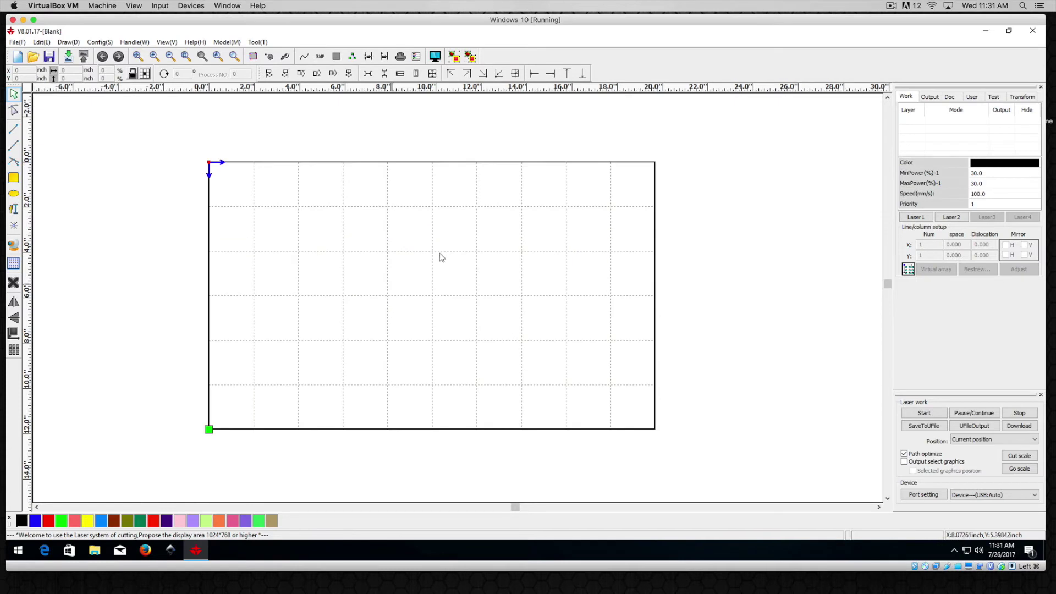
{"action": "scroll", "coordinate": [462, 250], "scroll_direction": "left", "scroll_amount": 2}
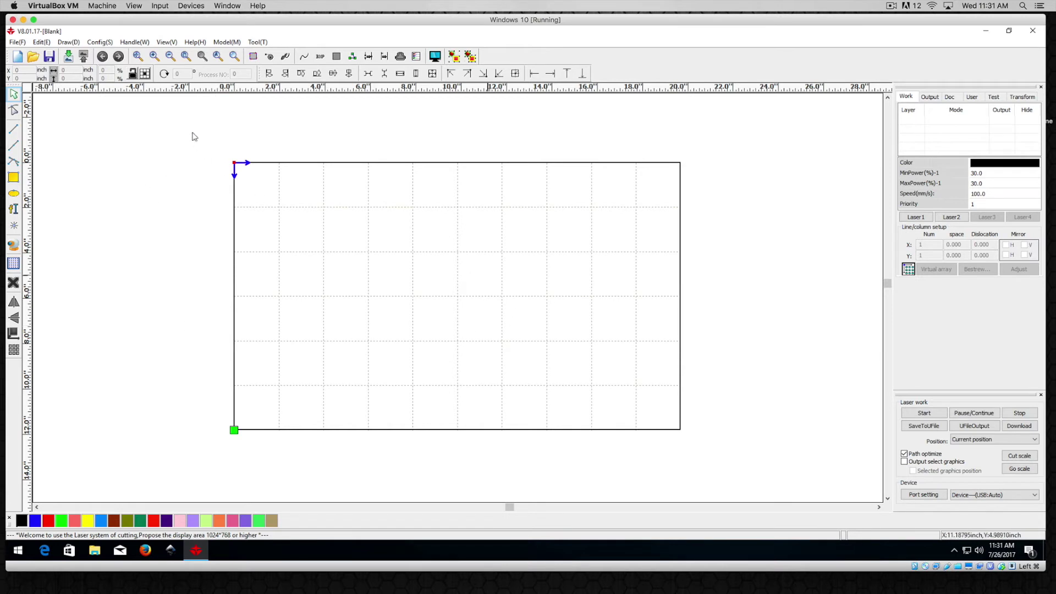
Set GridSpace to 100 in Config > Page Setting and apply it.
{"action": "left_click", "coordinate": [105, 45]}
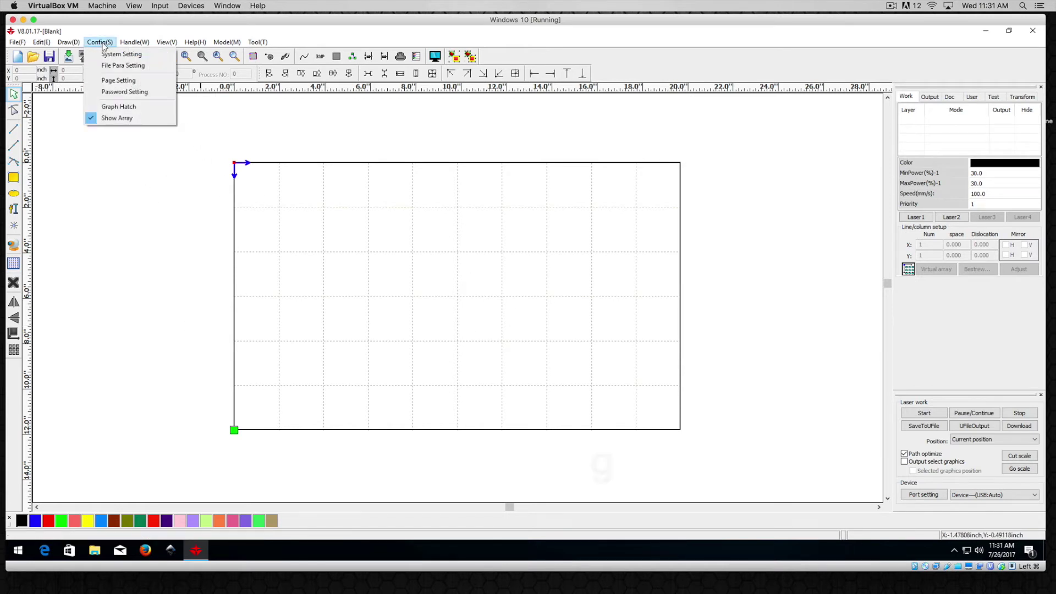
{"action": "left_click", "coordinate": [108, 82]}
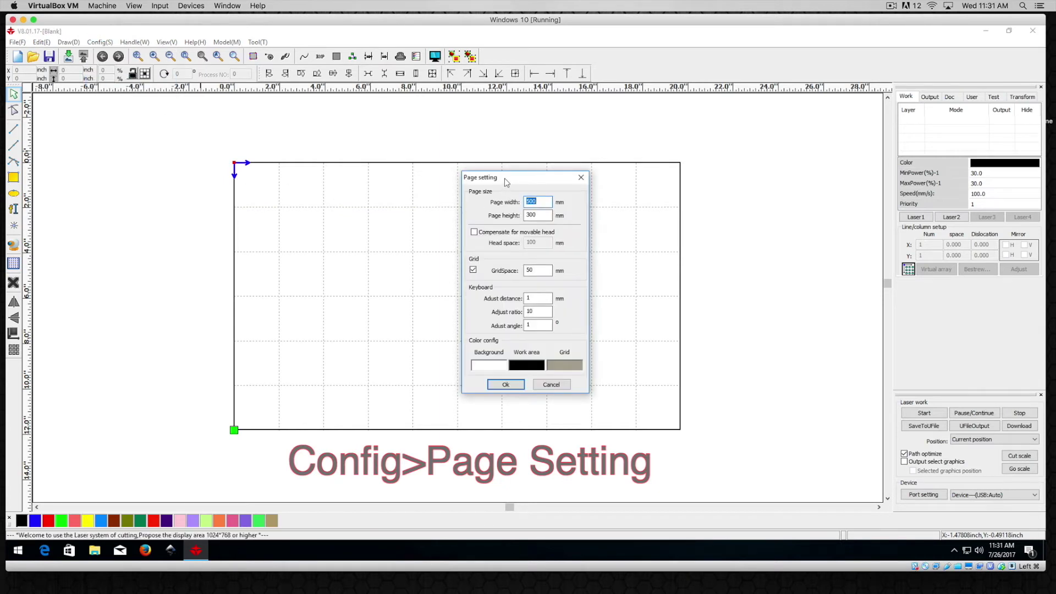
{"action": "left_click_drag", "start_coordinate": [506, 182], "coordinate": [770, 141]}
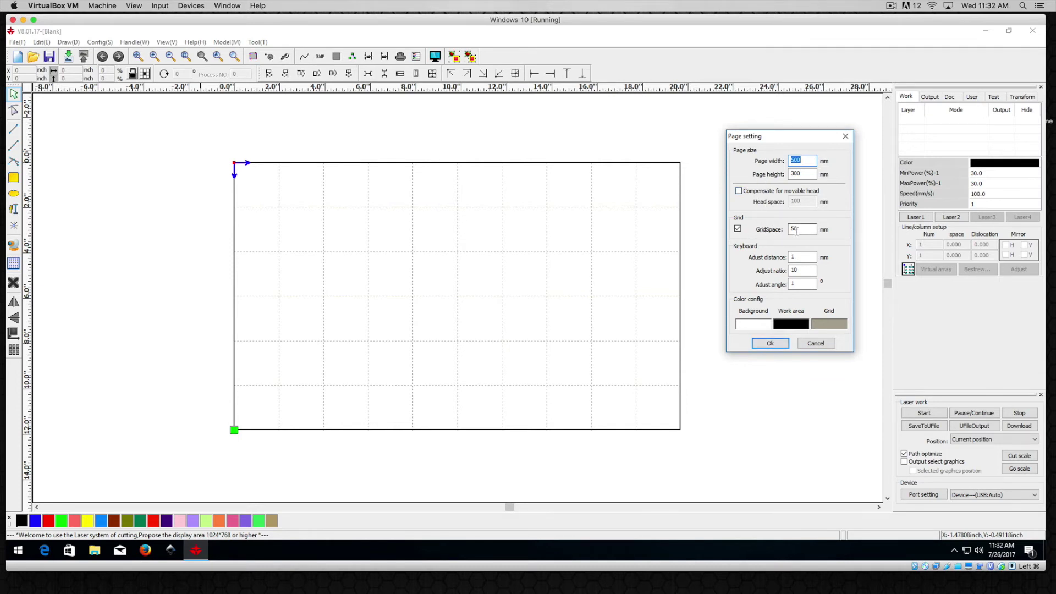
{"action": "left_click_drag", "start_coordinate": [800, 228], "coordinate": [785, 229]}
{"action": "type", "text": "100"}
{"action": "left_click", "coordinate": [802, 257]}
{"action": "left_click", "coordinate": [769, 344]}
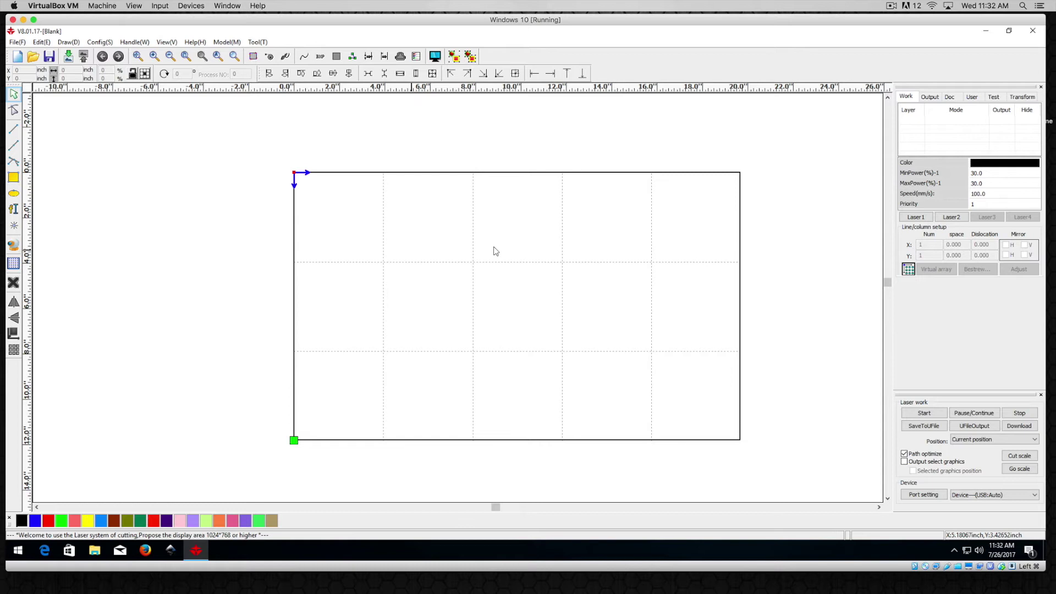
Change the Page Setting GridSpace to a finer 25 mm grid over the 500 × 300 work area.
{"action": "left_click", "coordinate": [99, 42]}
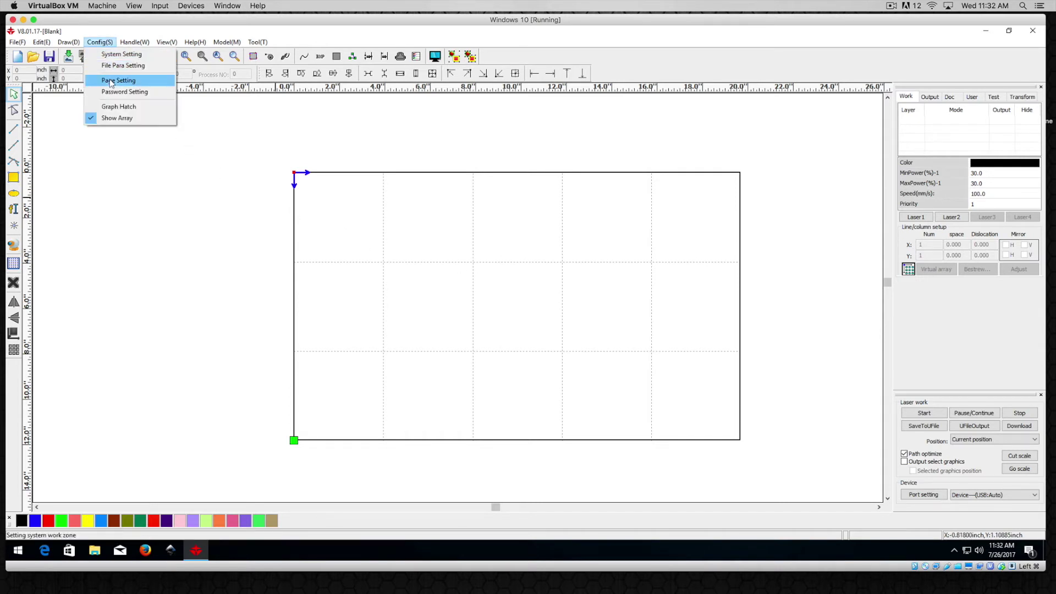
{"action": "left_click", "coordinate": [113, 80]}
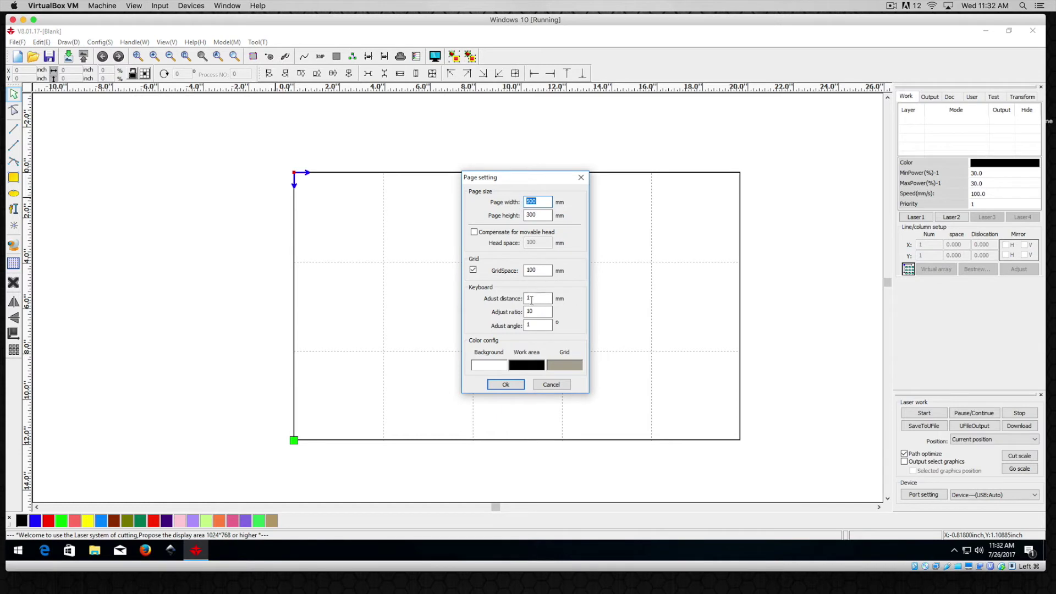
{"action": "left_click_drag", "start_coordinate": [541, 268], "coordinate": [528, 268]}
{"action": "left_click", "coordinate": [510, 385]}
{"action": "scroll", "coordinate": [399, 292], "scroll_direction": "down", "scroll_amount": 1}
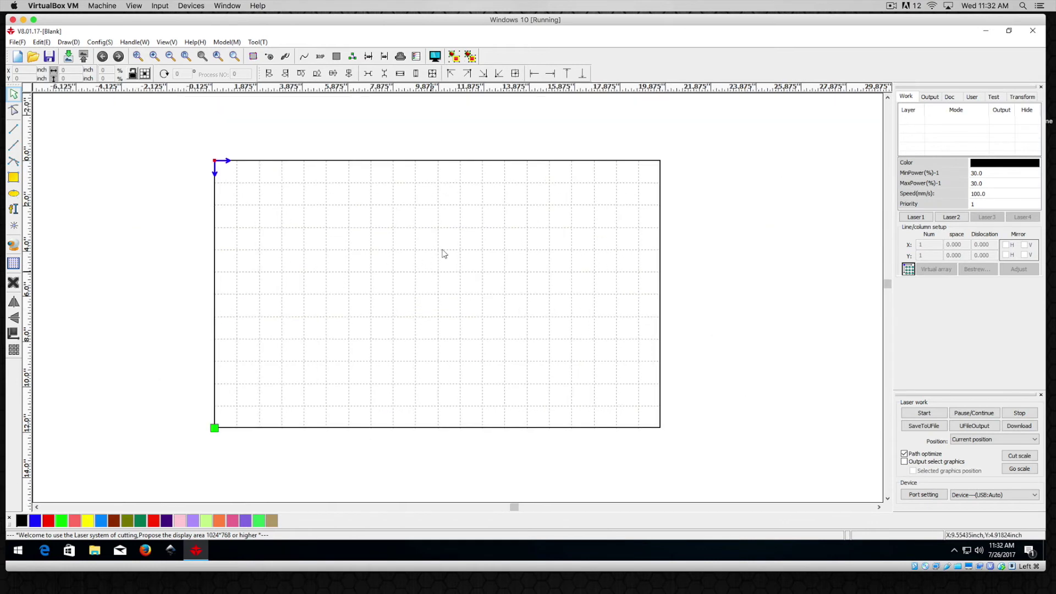
{"action": "middle_click_drag", "start_coordinate": [488, 229], "coordinate": [495, 238]}
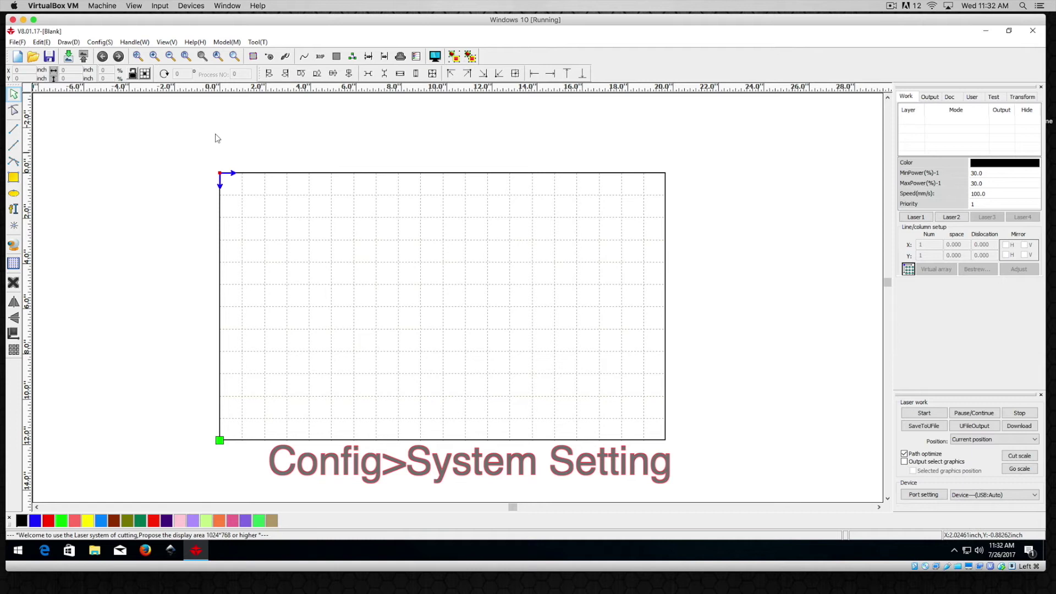
{"action": "left_click", "coordinate": [100, 42]}
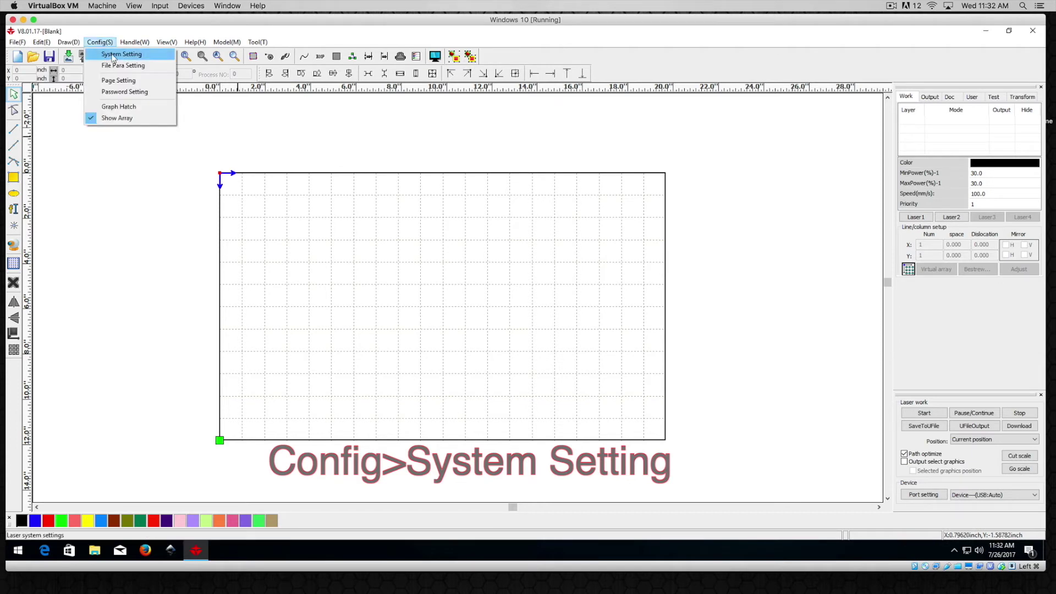
{"action": "left_click", "coordinate": [120, 54]}
{"action": "left_click_drag", "start_coordinate": [486, 192], "coordinate": [682, 142]}
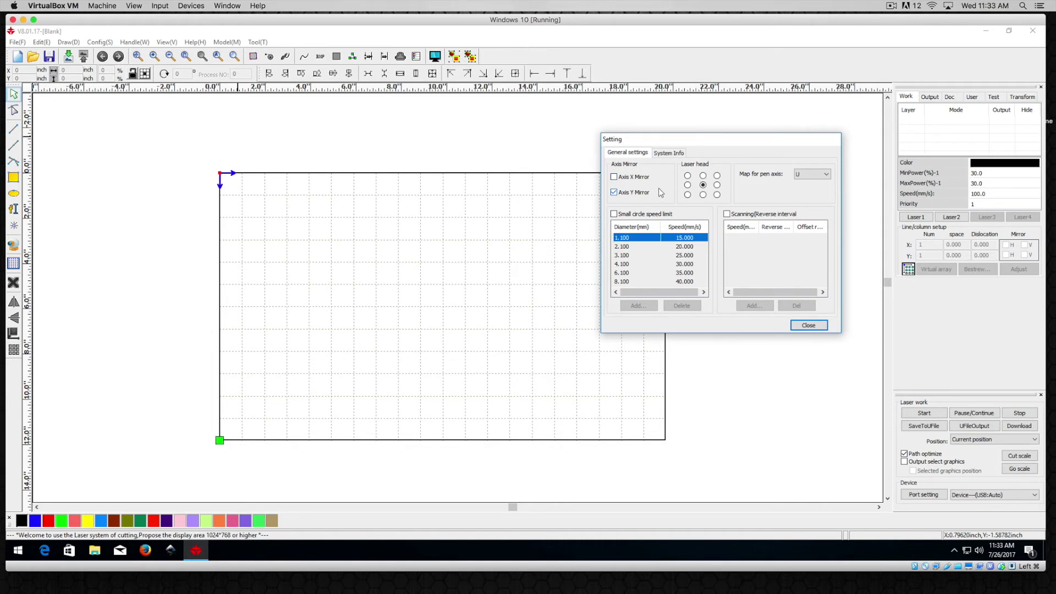
{"action": "left_click", "coordinate": [808, 326]}
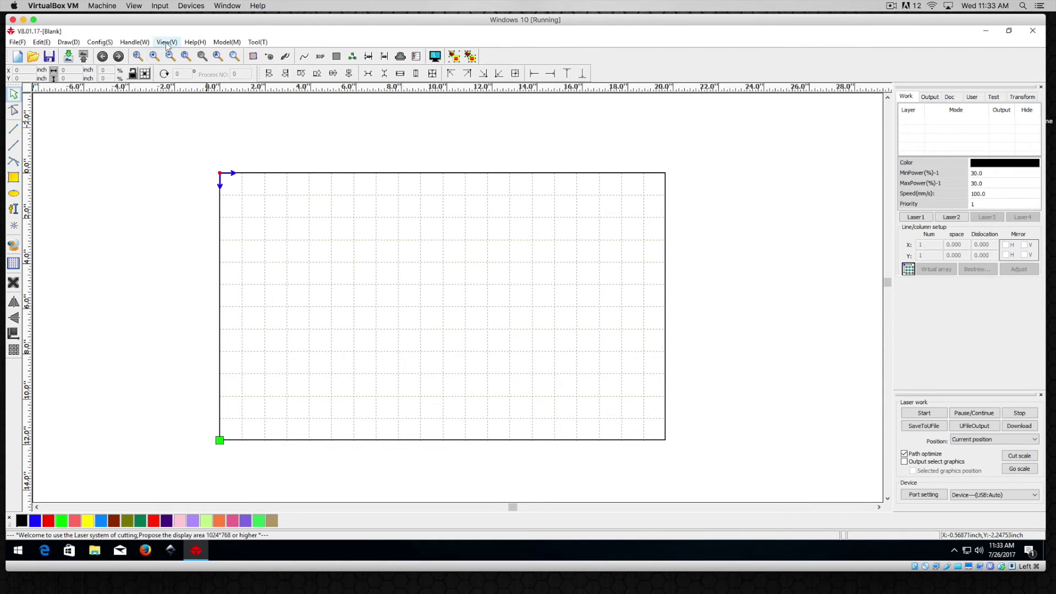
{"action": "left_click", "coordinate": [226, 42]}
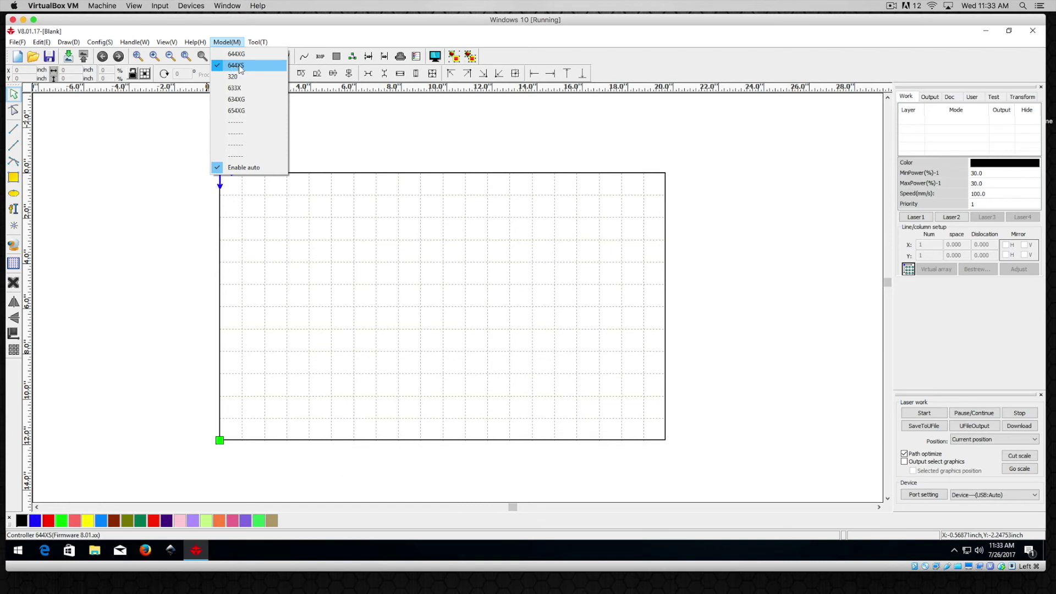
{"action": "left_click", "coordinate": [146, 183]}
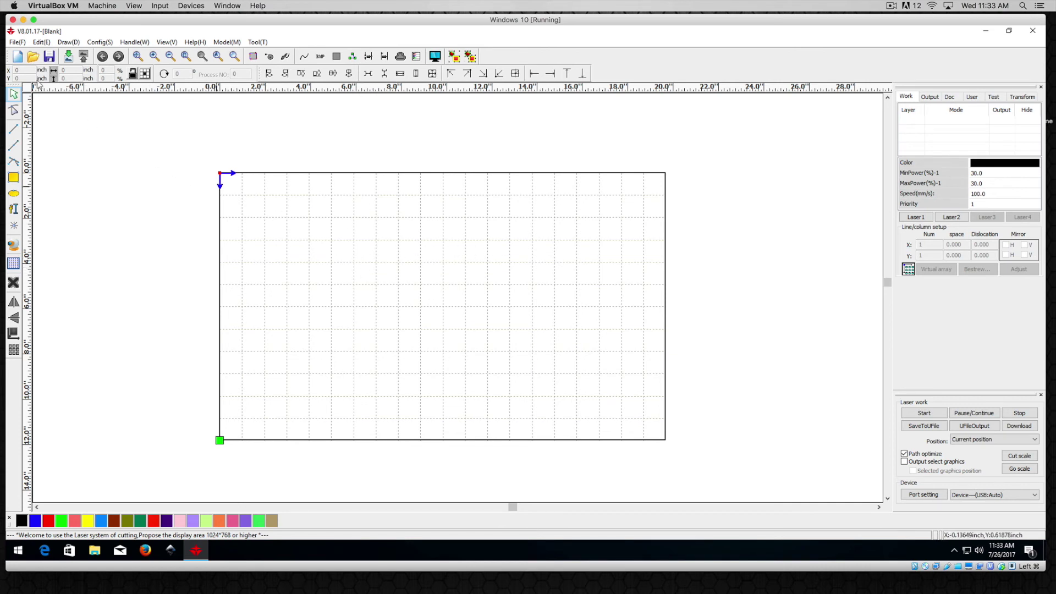
{"action": "left_click", "coordinate": [16, 43]}
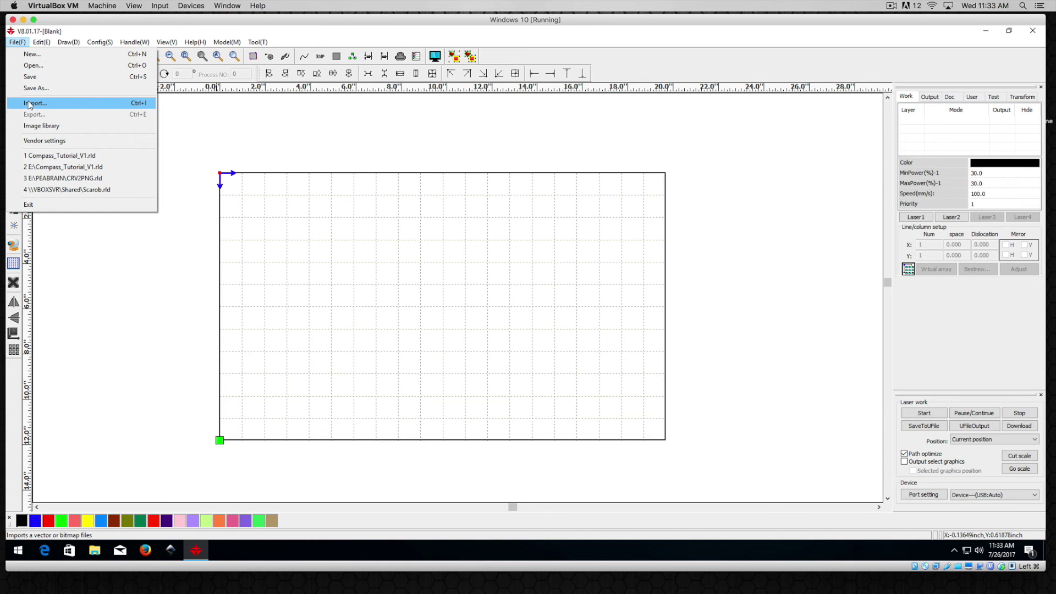
{"action": "mouse_move", "coordinate": [44, 43]}
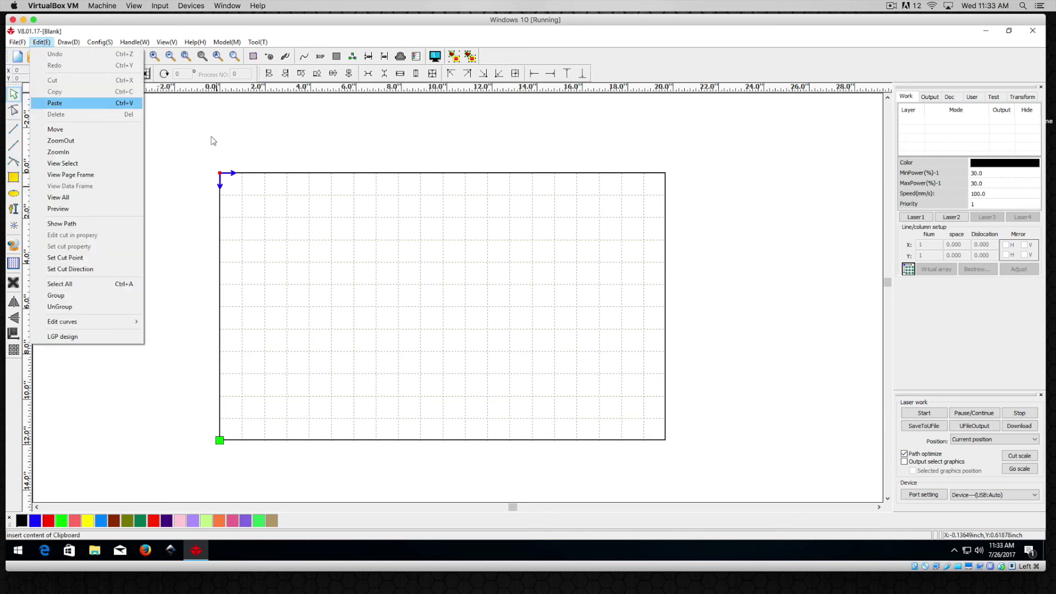
{"action": "left_click", "coordinate": [55, 103]}
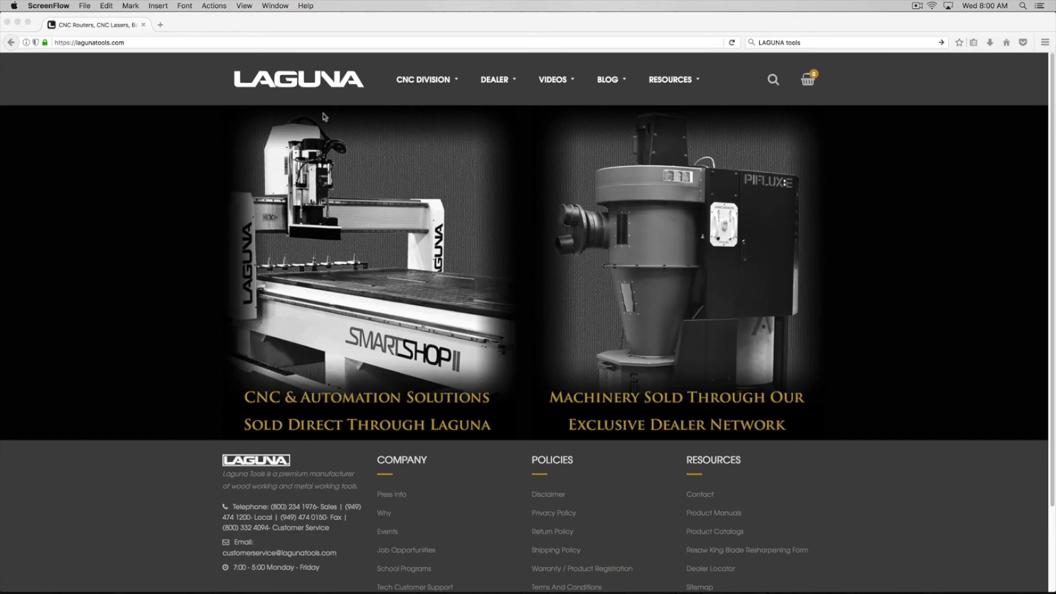
Bring Firefox forward and display the Laguna site's VIDEOS menu of CNC, Classic and Laguna categories.
{"action": "left_click", "coordinate": [564, 81]}
{"action": "mouse_move", "coordinate": [564, 81]}
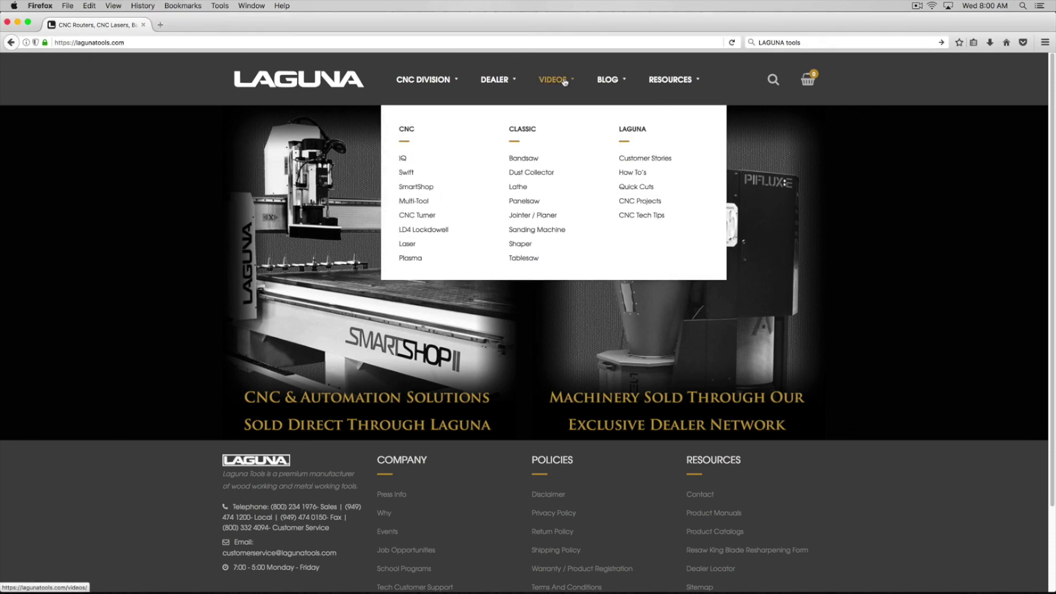